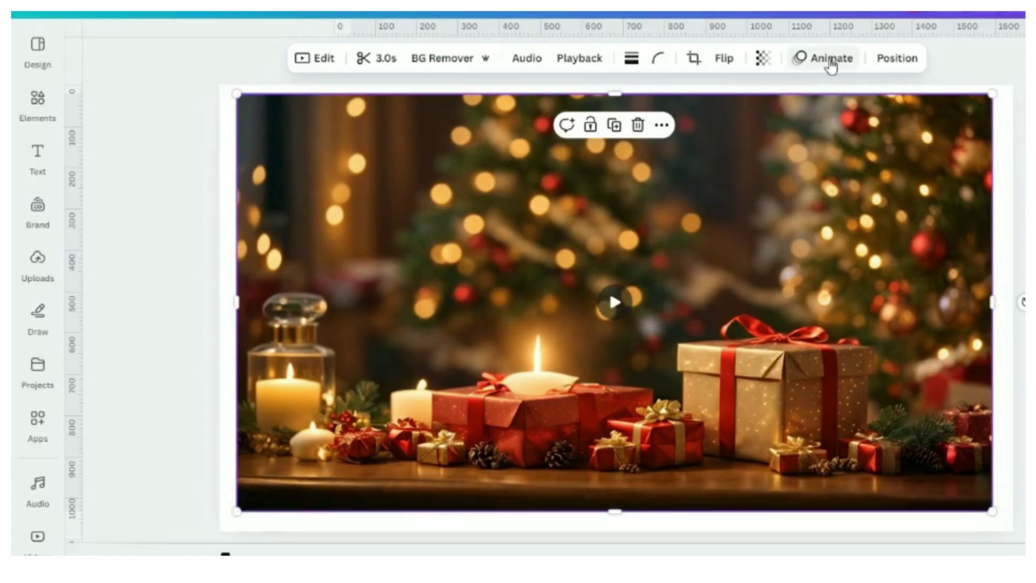
Apply the Featured Brush animation to the Christmas gifts photo from the Animate panel
left_click(828, 59)
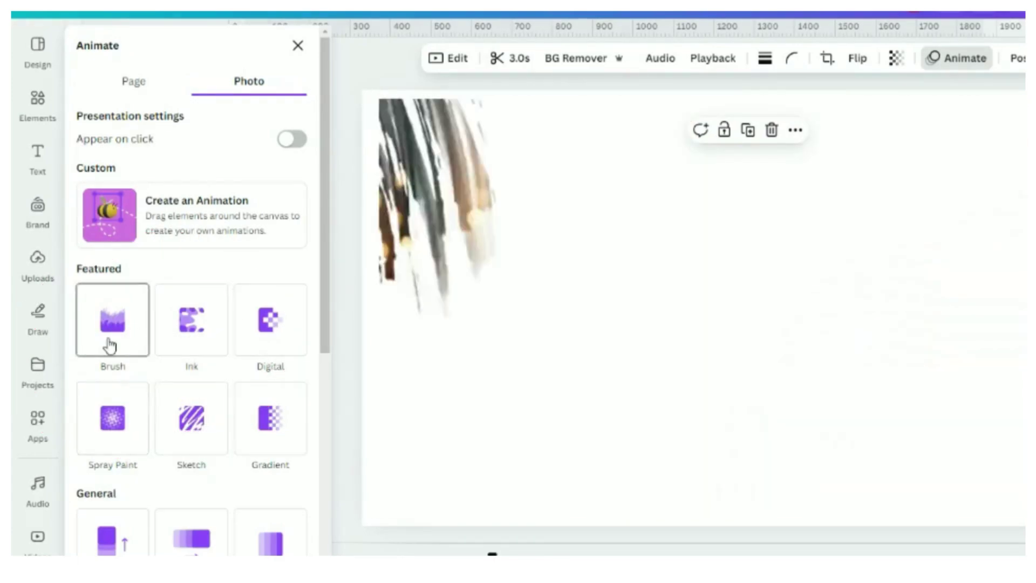
left_click(110, 344)
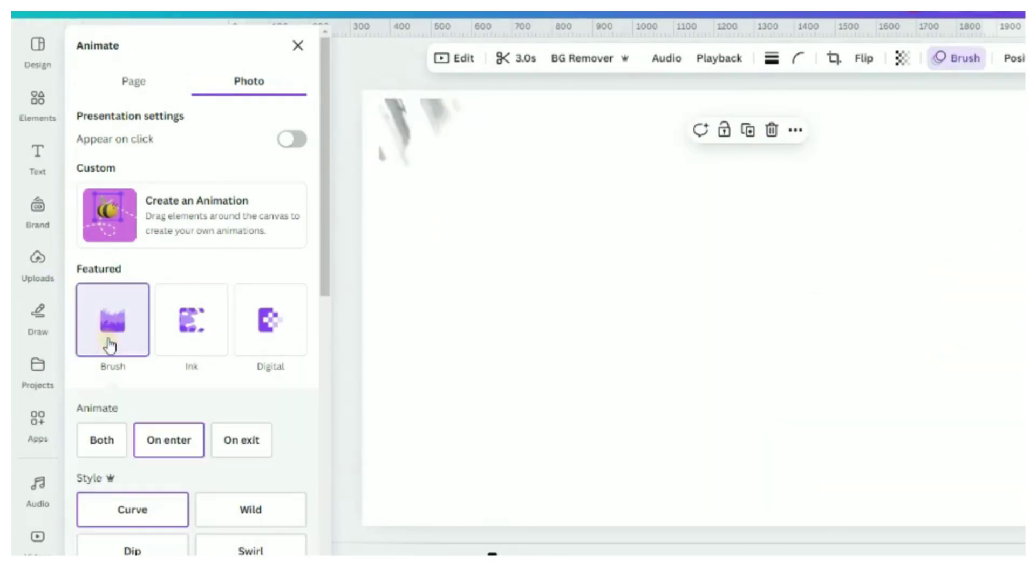
scroll(109, 369, "down", 2)
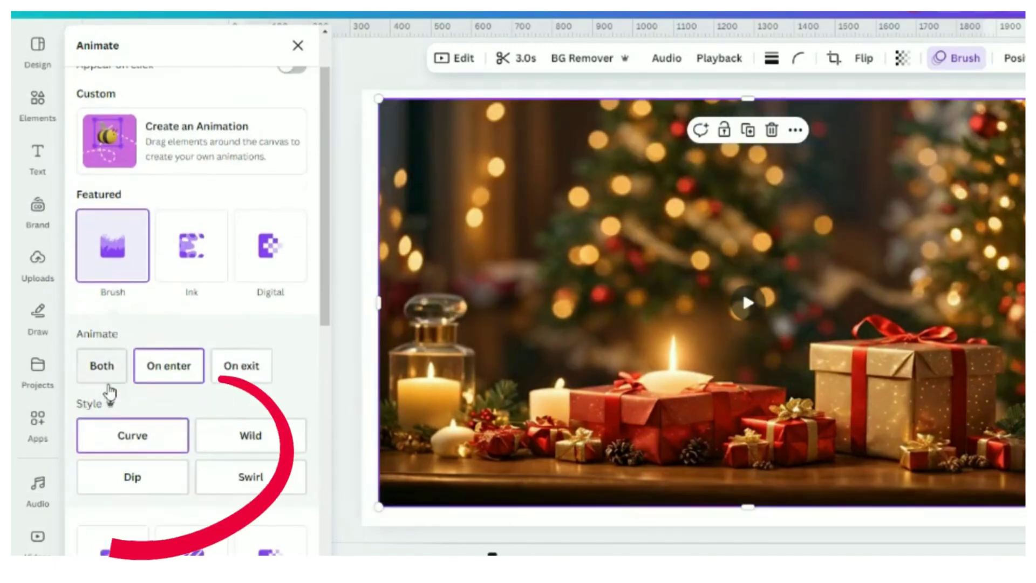